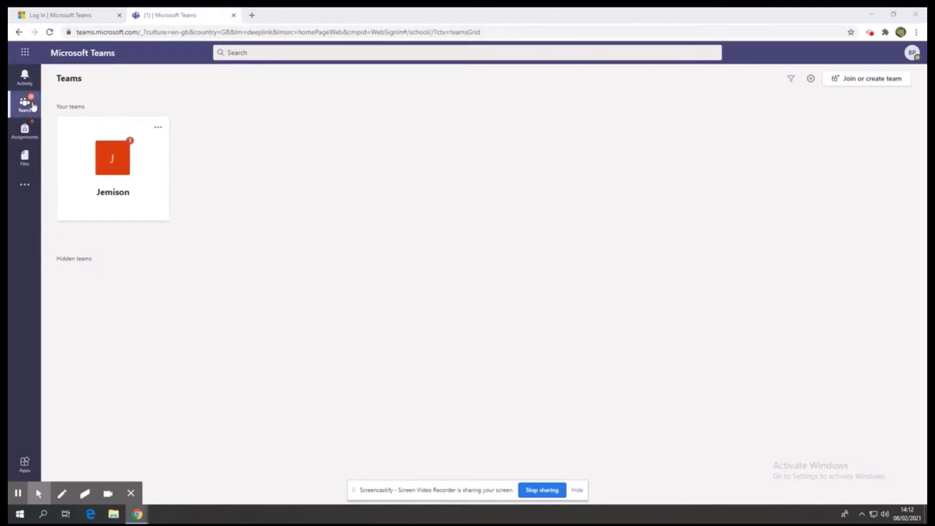
Bring up the Year 5 Maths - Week Beginning 8th Feb assignment from the Assignments list.
left_click(23, 139)
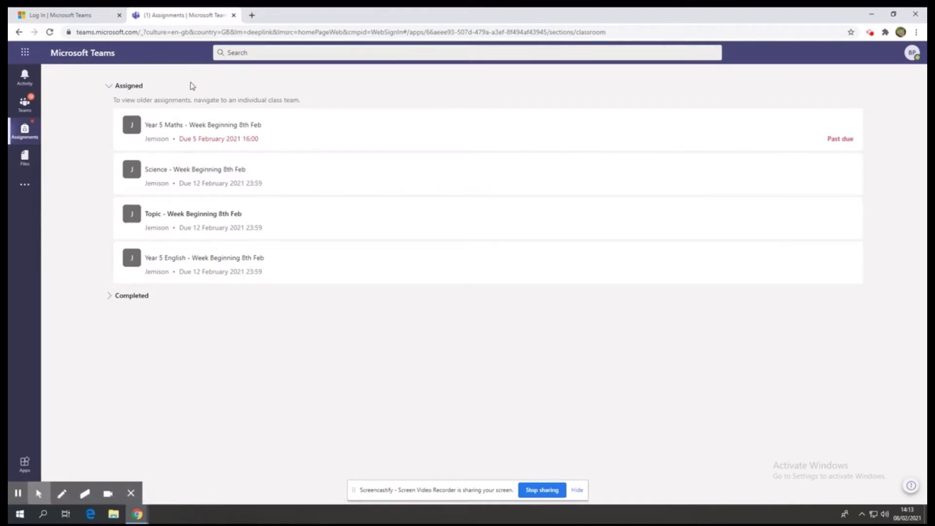
left_click(199, 130)
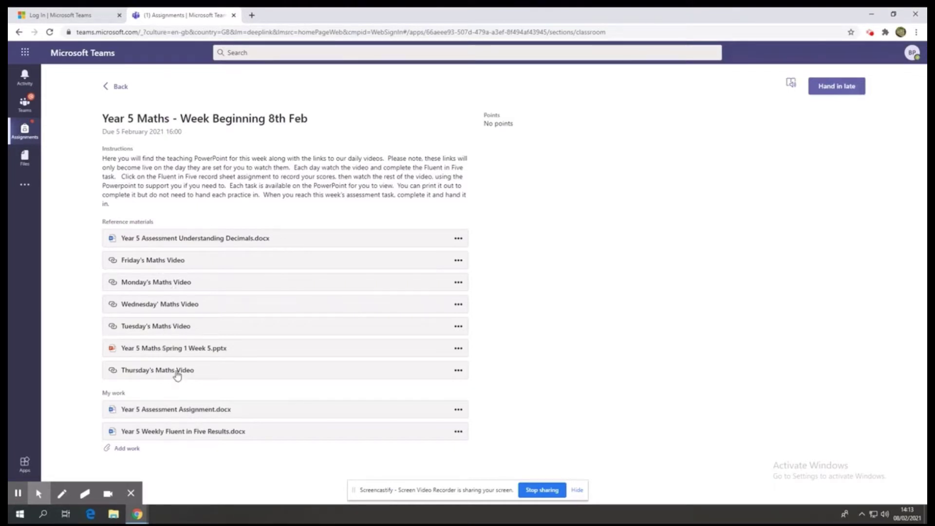
left_click(175, 263)
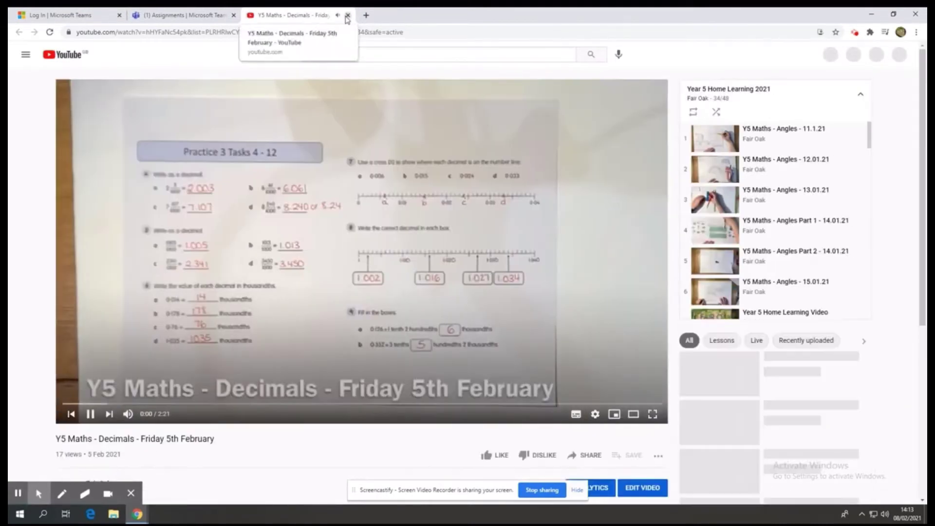
left_click(347, 15)
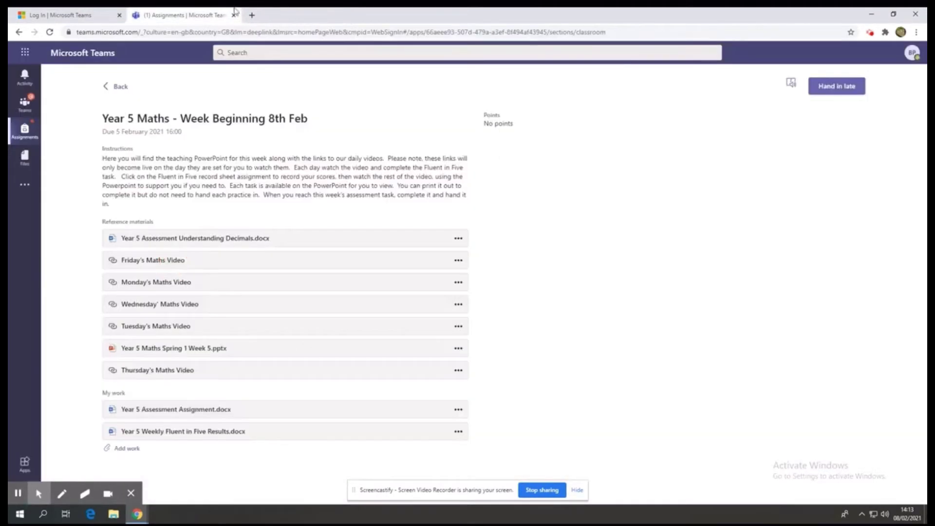
left_click(229, 349)
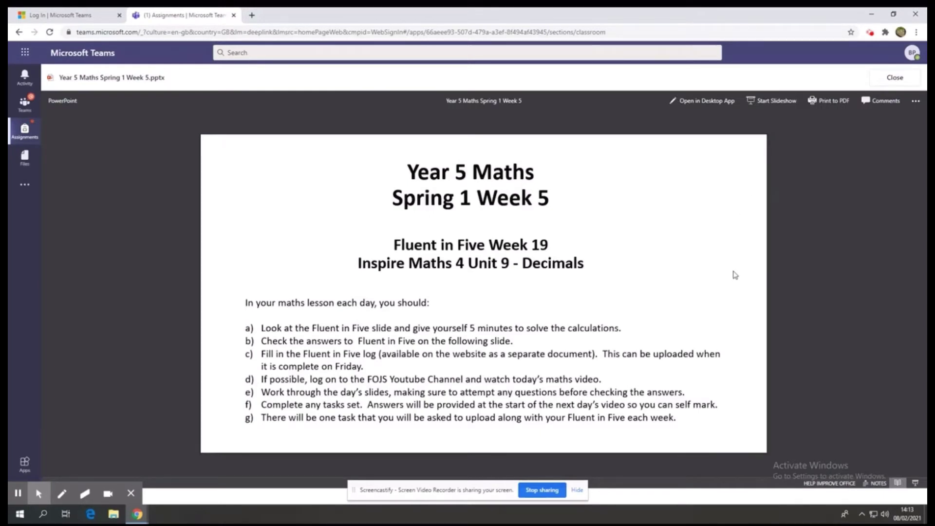
left_click(735, 275)
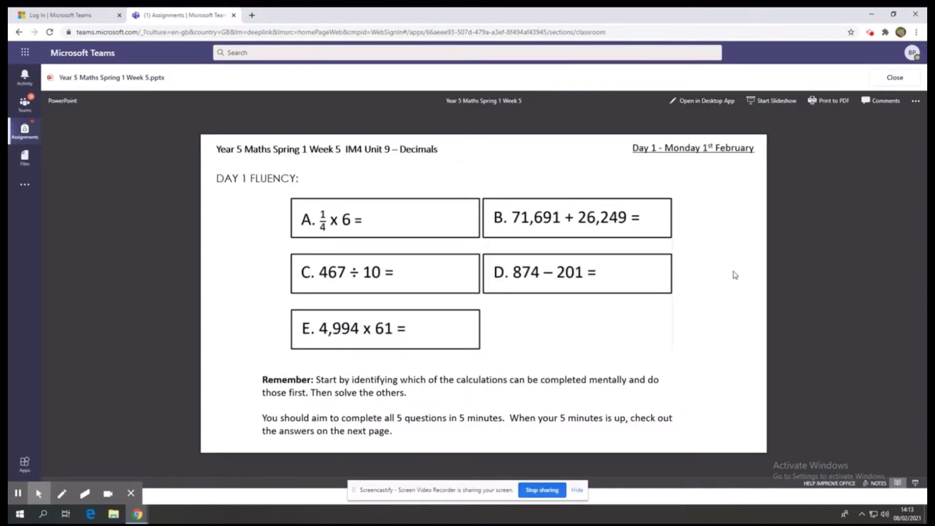
left_click(735, 275)
left_click(735, 275)
left_click(735, 275)
left_click(734, 275)
left_click(735, 275)
left_click(735, 275)
left_click(735, 275)
left_click(735, 275)
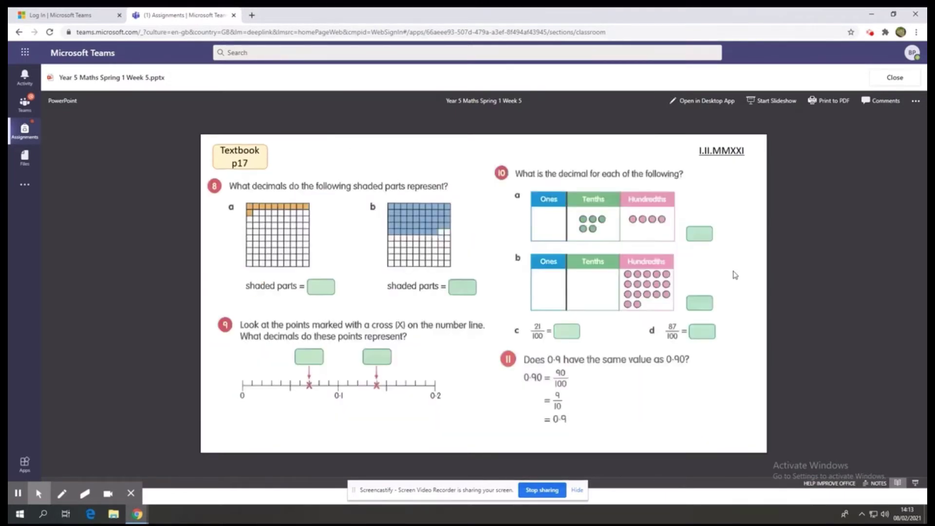
left_click(735, 275)
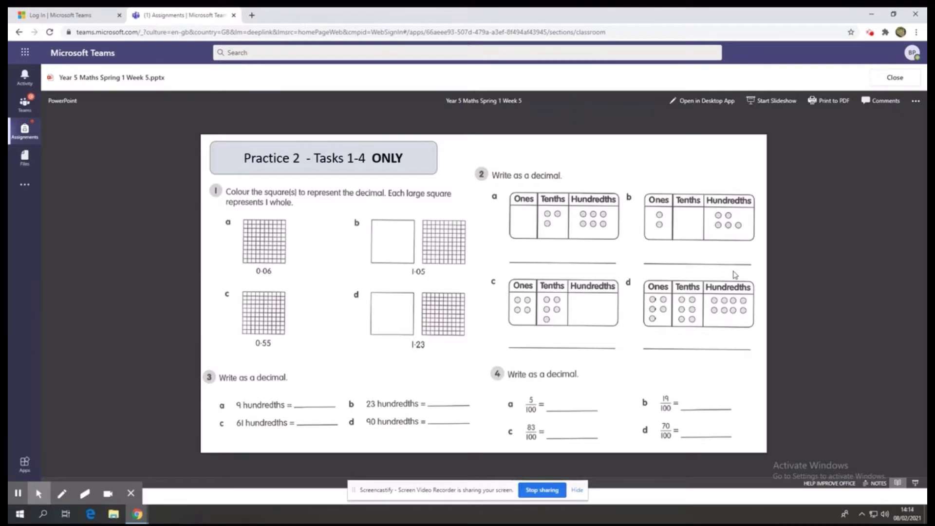
left_click(734, 275)
left_click(735, 275)
left_click(735, 275)
left_click(735, 275)
left_click(734, 275)
key("Left")
key("Left")
key("Left")
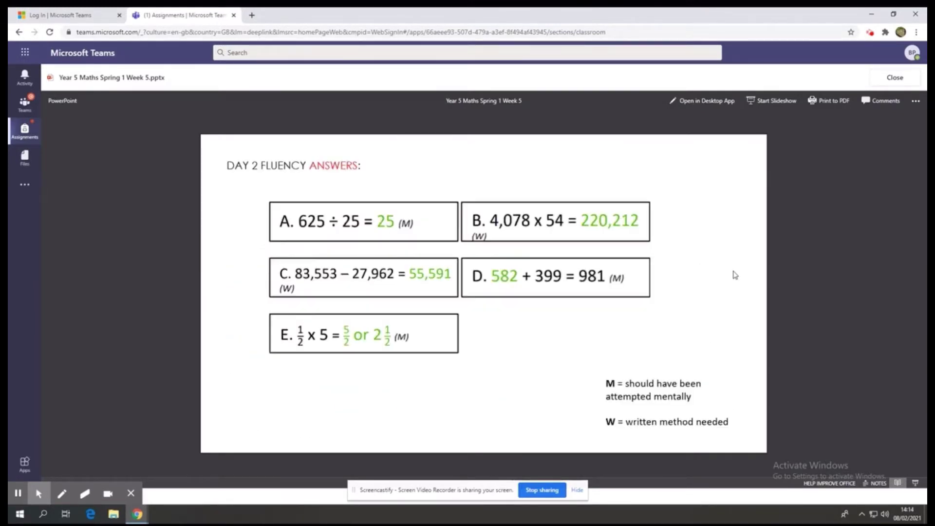
key("Left")
key("Left")
left_click(734, 275)
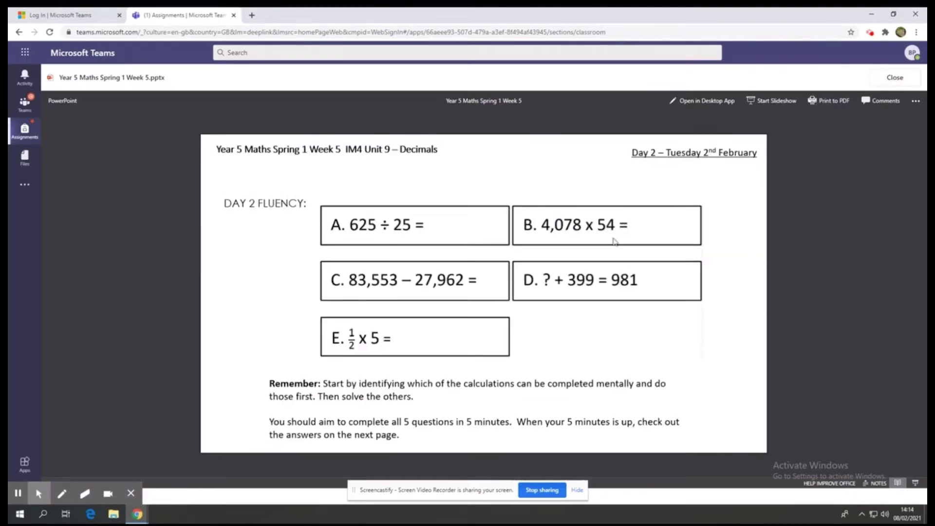
left_click(903, 77)
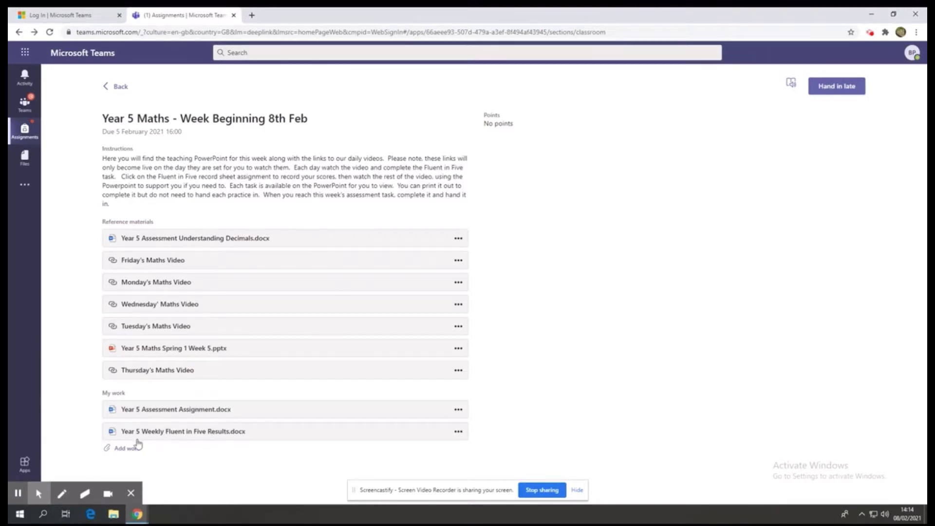
In Year 5 Assessment Assignment.docx, answer boxes 1a–1e with 23, 532, 628, 6.2 and 57.2.
left_click(151, 413)
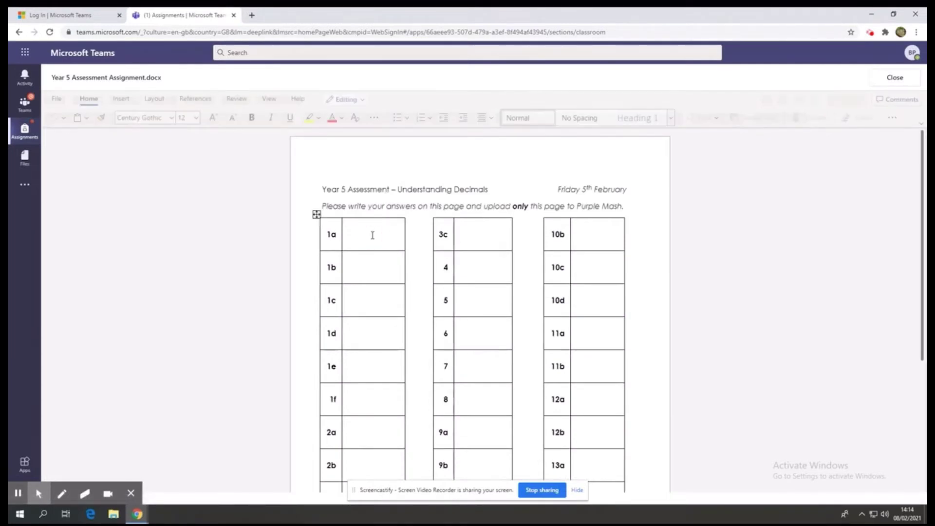
type("23")
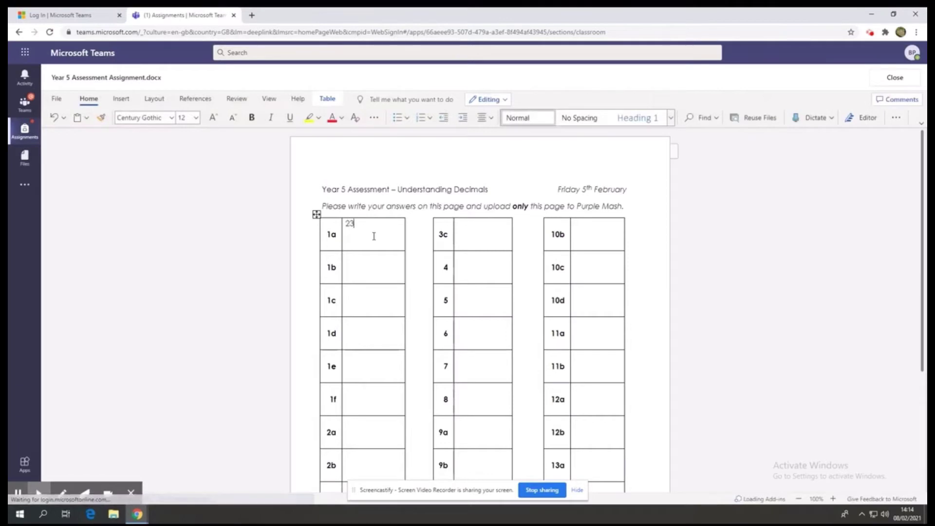
left_click(363, 273)
type("532")
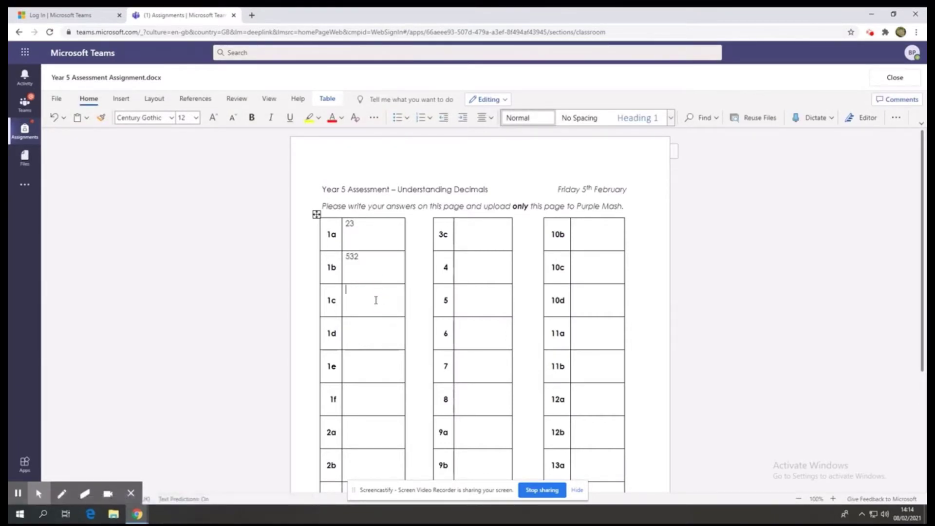
left_click(376, 300)
type("628")
left_click(376, 300)
left_click(376, 323)
type("6.2")
left_click(375, 364)
type("57.2")
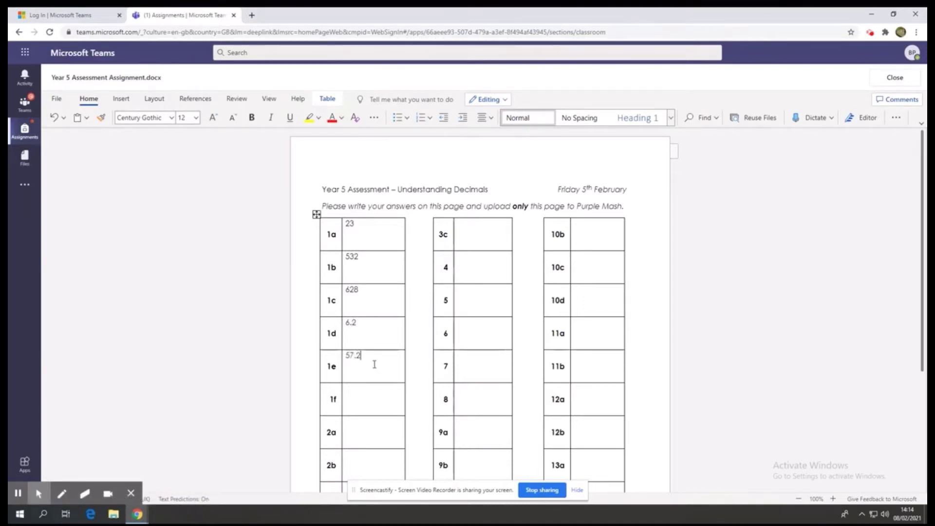
Reopen the assessment document, enter 732 in box 1f and 752 in box 2a, then close it.
left_click(893, 77)
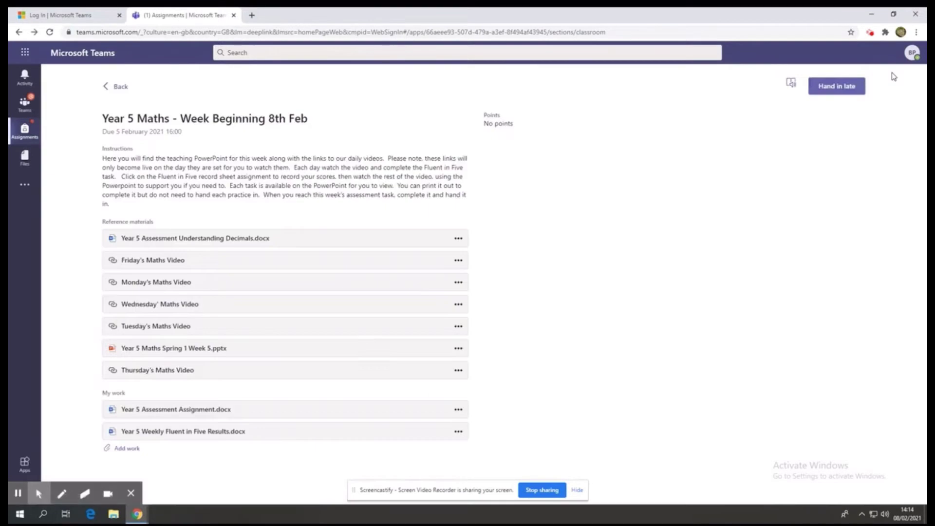
left_click(139, 410)
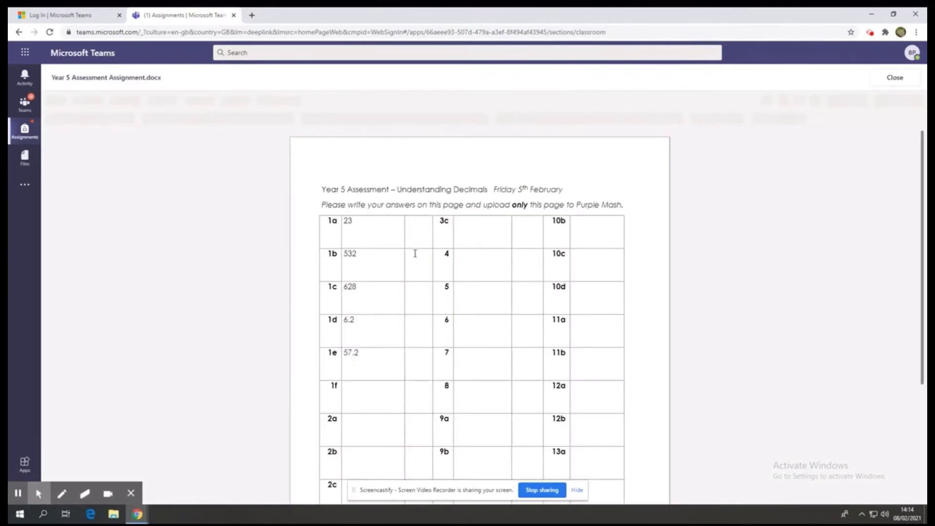
left_click(373, 401)
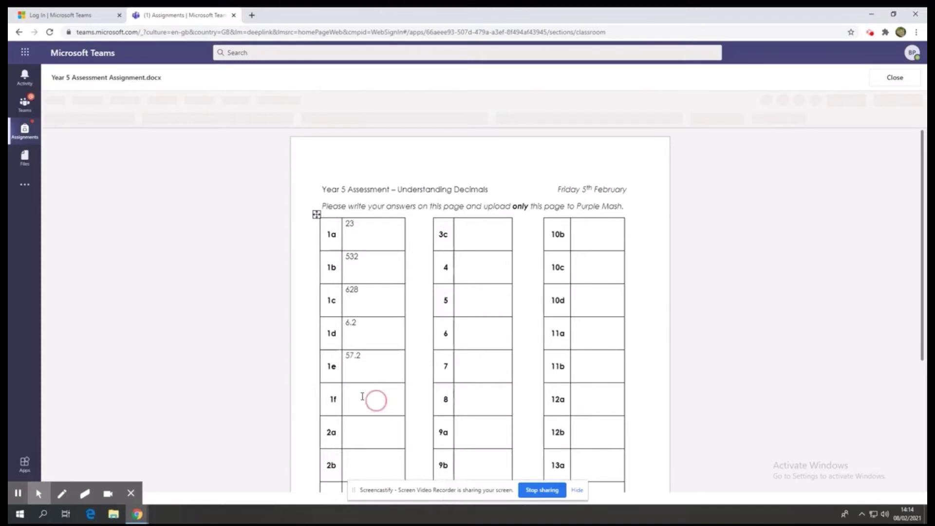
type("732")
left_click(375, 434)
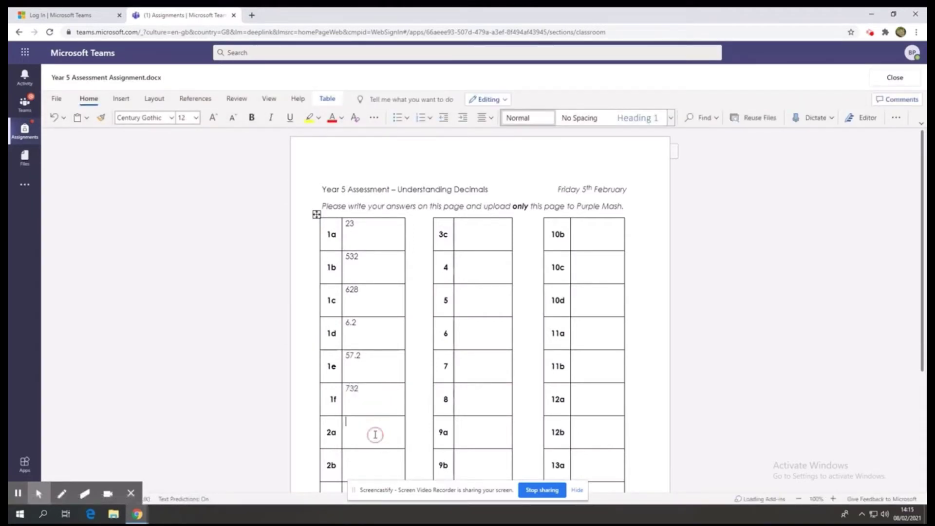
type("752")
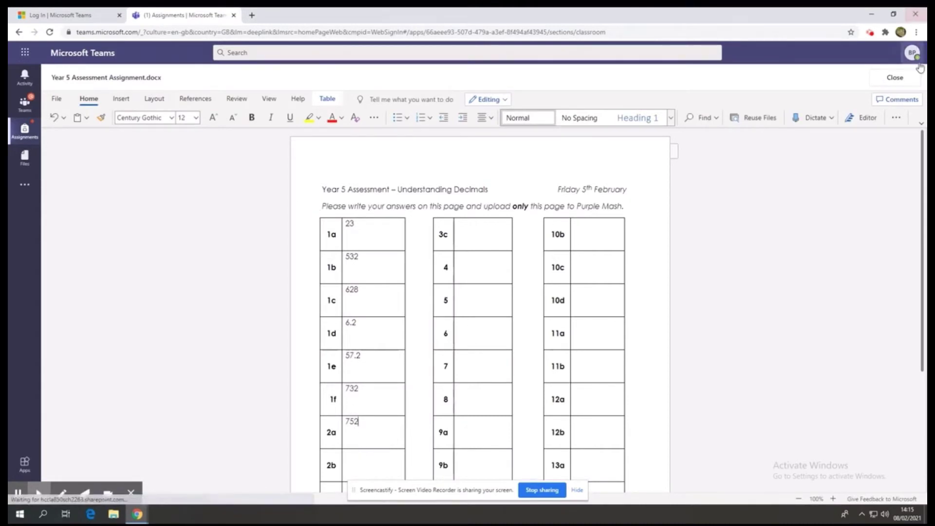
left_click(894, 77)
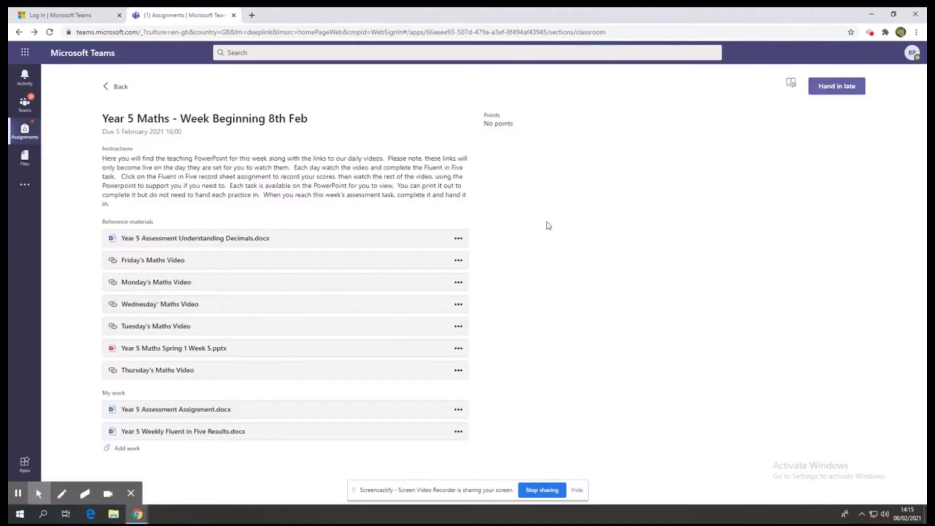
Open Year 5 Weekly Fluent in Five Results.docx and enter Monday's Y/N scores.
left_click(158, 436)
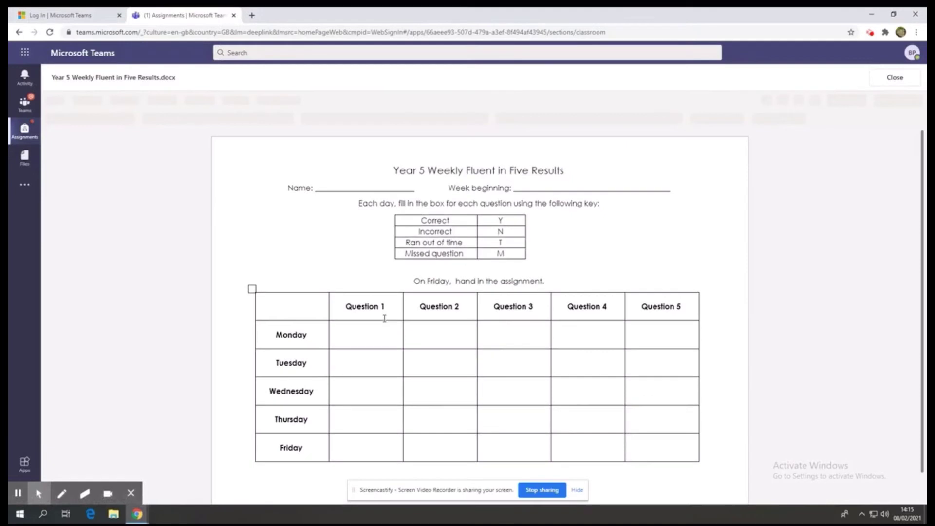
left_click(384, 325)
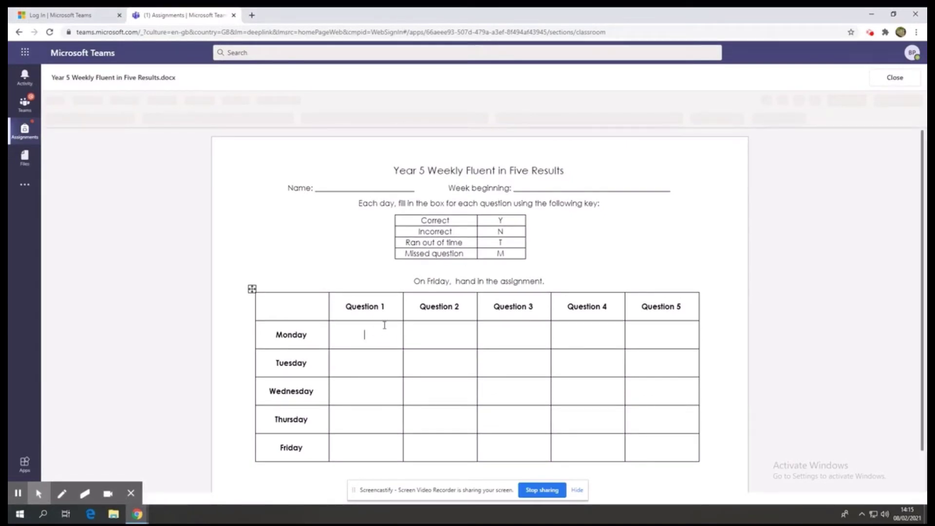
type("Y")
key("Tab")
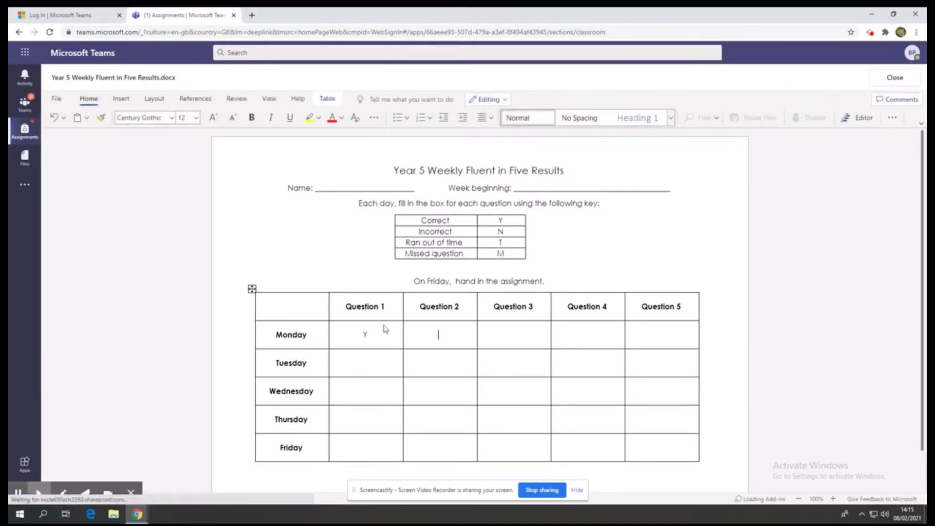
type("Y ")
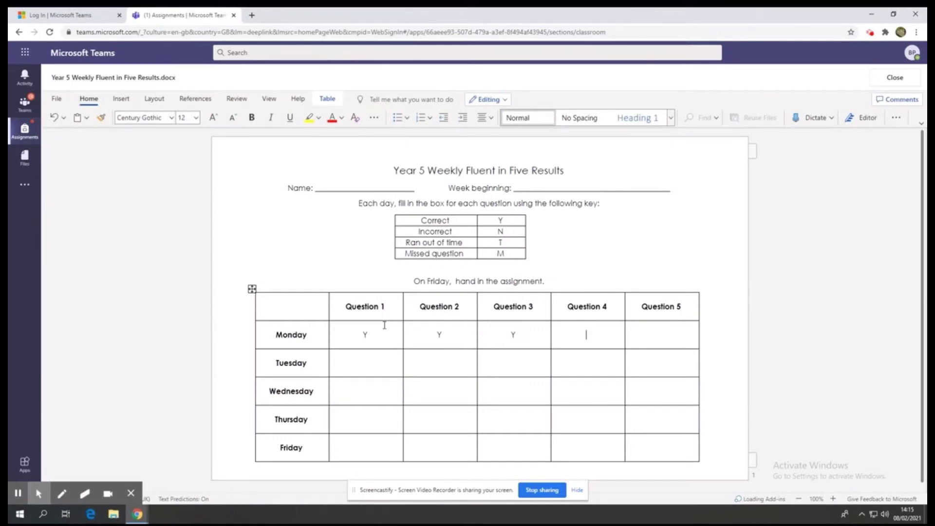
type("N")
key("Tab")
type("N")
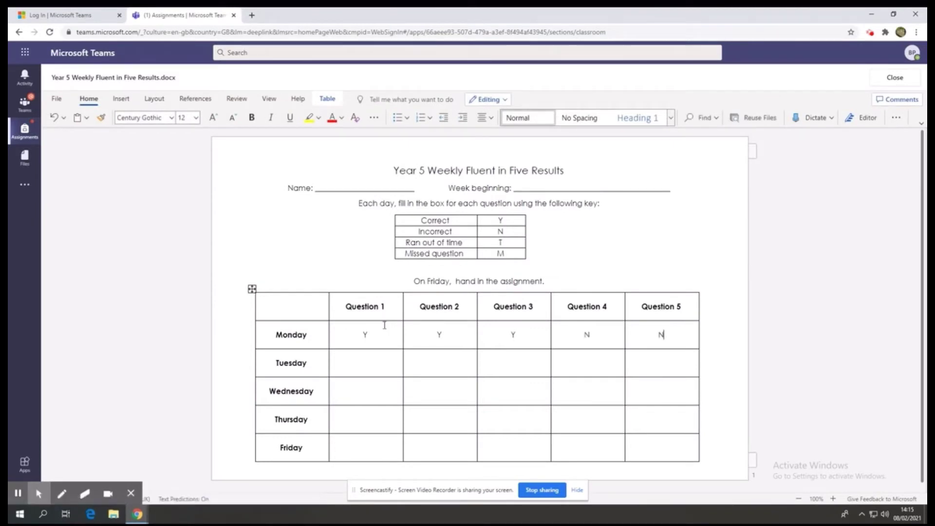
Score Tuesday's questions 1–5 as Y, Y, Y, N and Y.
left_click(360, 356)
key("Tab")
type("Y")
left_click(362, 357)
type("Y")
left_click(505, 354)
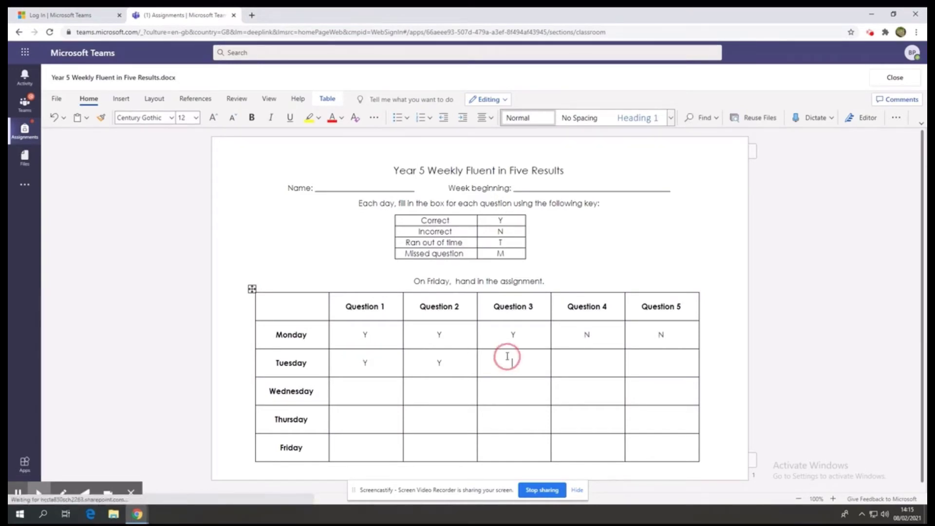
type("Y")
left_click(583, 359)
type("N")
left_click(655, 362)
type("Y")
Enter N for Wednesday Question 1, move through the remaining cells, and close the results sheet.
left_click(357, 390)
type("N")
left_click(432, 395)
left_click(378, 446)
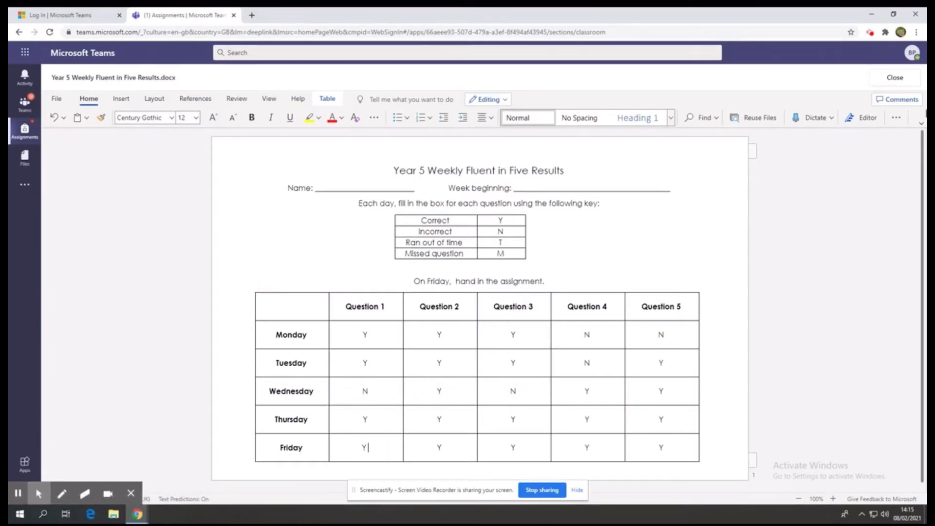
left_click(910, 78)
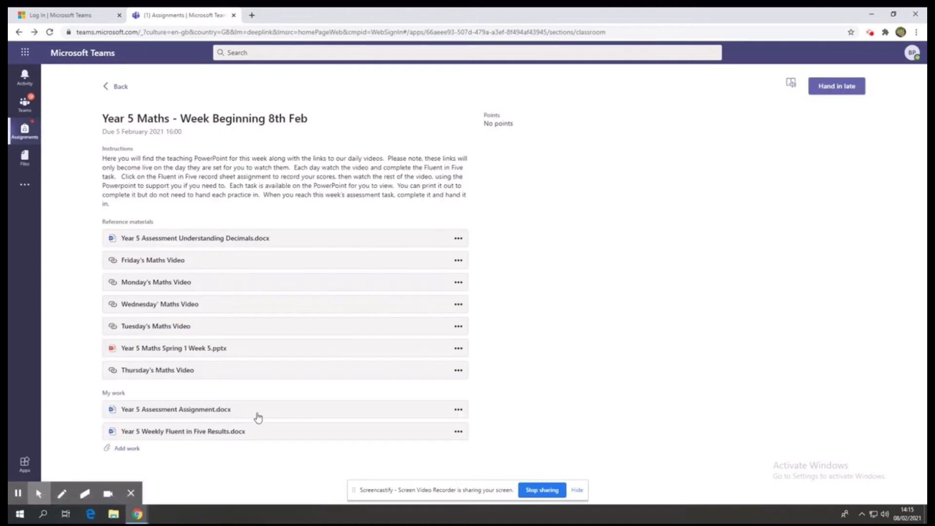
Recheck the results sheet, then hand in Year 5 Maths late and return to the Assigned list.
left_click(238, 434)
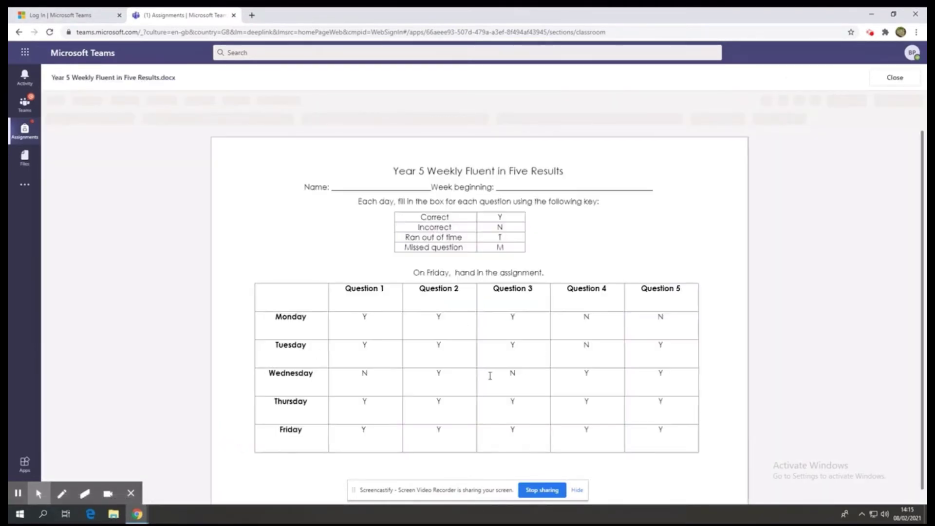
left_click(911, 78)
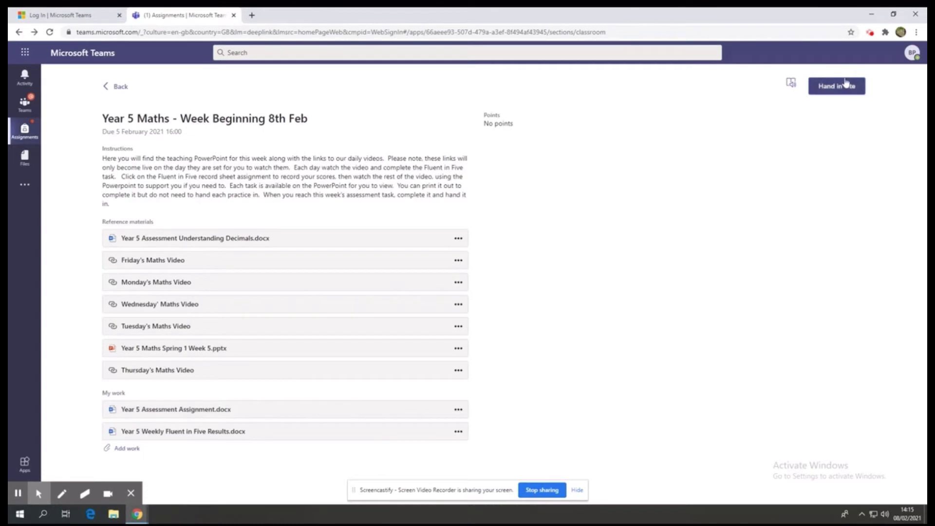
left_click(852, 86)
left_click(848, 88)
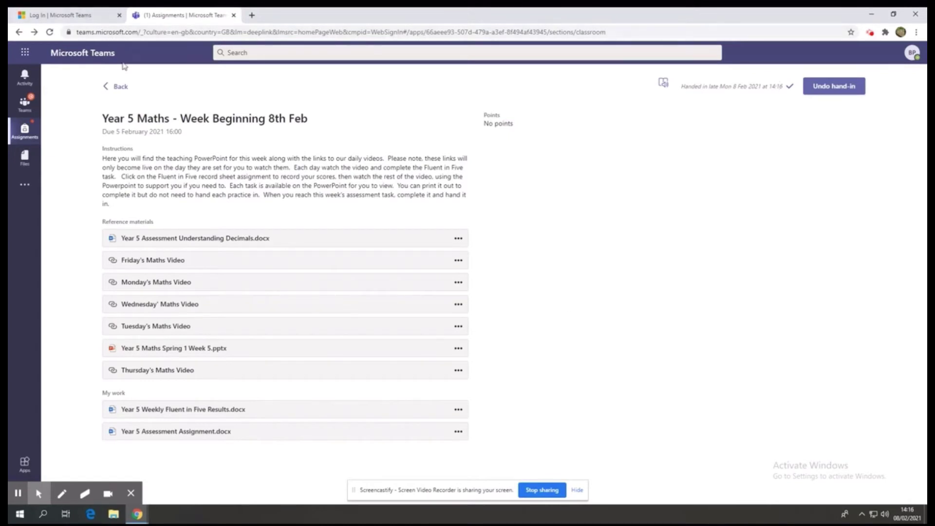
left_click(121, 85)
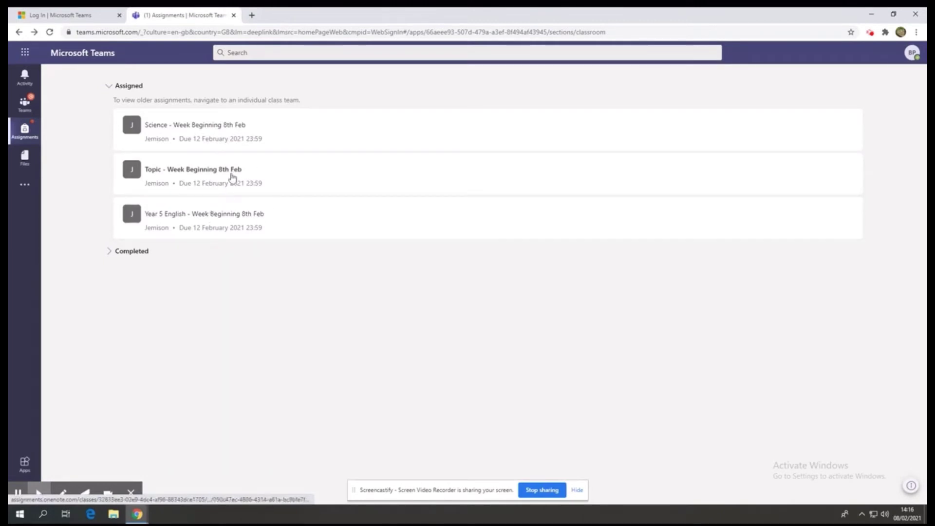
In Year 5 English's Task to upload 12.2.21.docx, replace the old line with 'HJEKWHEJK HEIWLHFEJKW JHFEKLWHFEKLW'.
left_click(247, 218)
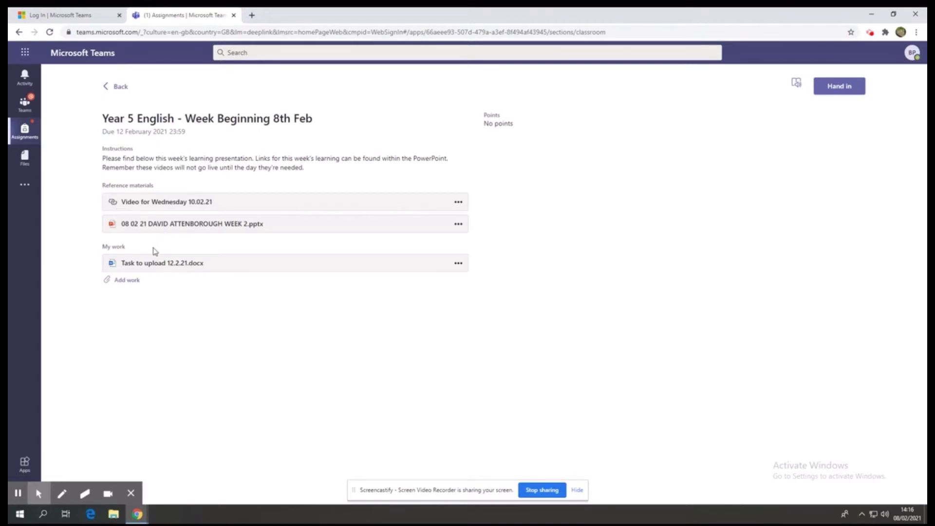
left_click(155, 264)
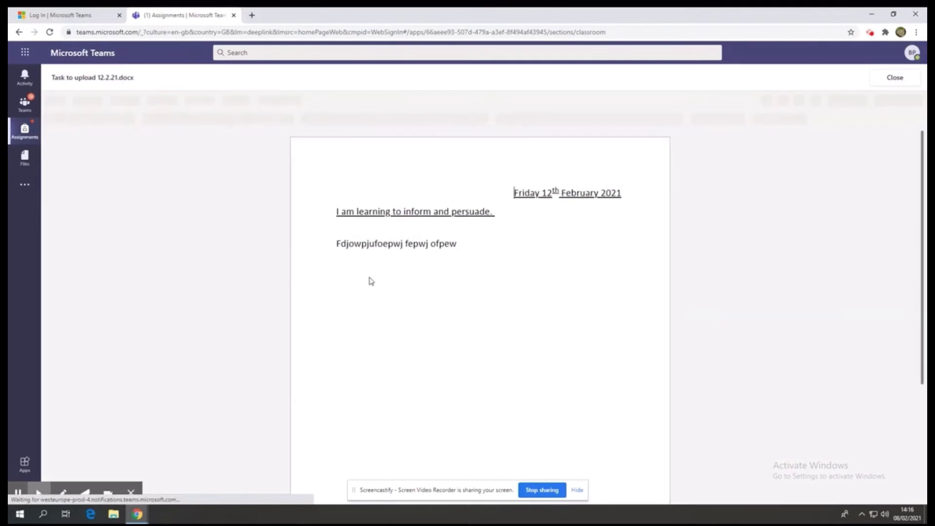
left_click_drag(468, 250, 405, 250)
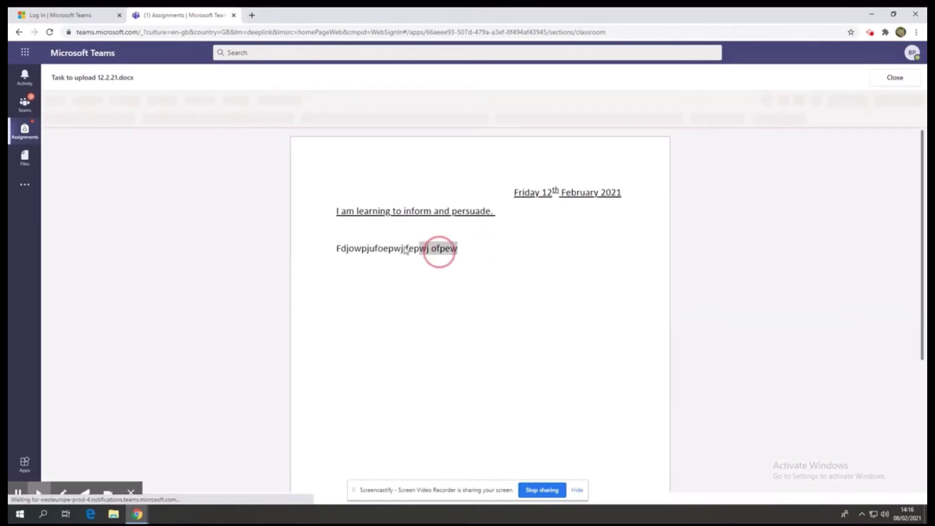
key("BackSpace")
key("BackSpace")
key("BackSpace")
key("BackSpace")
key("BackSpace")
key("BackSpace")
key("BackSpace")
key("BackSpace")
key("BackSpace")
key("BackSpace")
key("BackSpace")
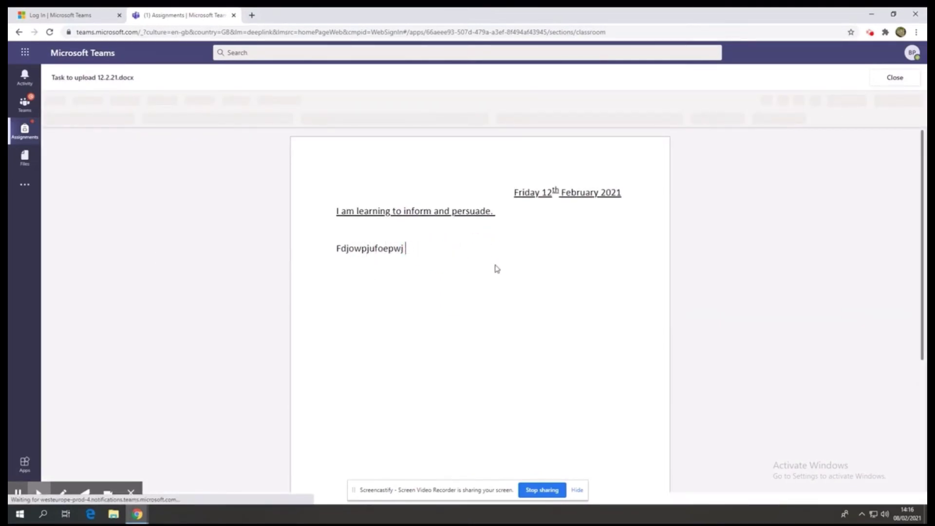
key("BackSpace")
key("BackSpace")
key("BackSpace")
key("BackSpace")
key("BackSpace")
type("H")
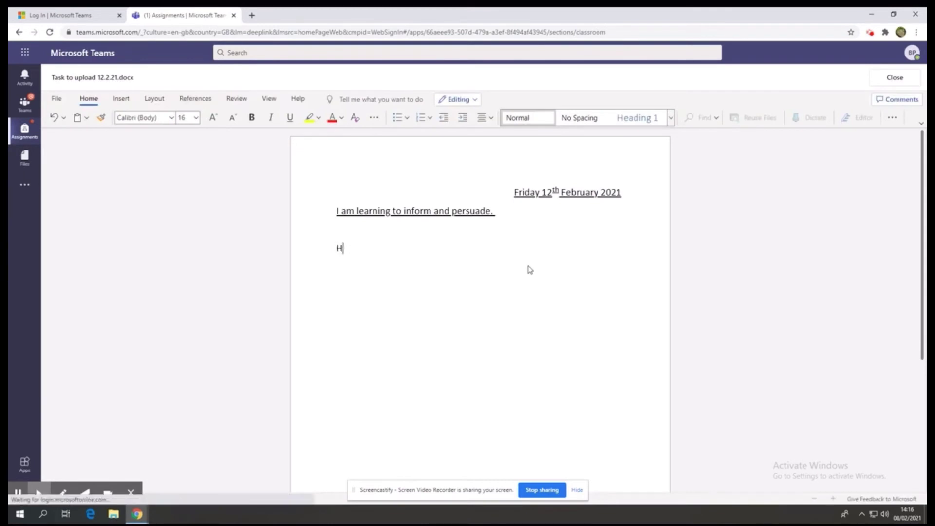
type("JEKWHEJK HEIWLHFEJKW JHFEKLWHFEKLW")
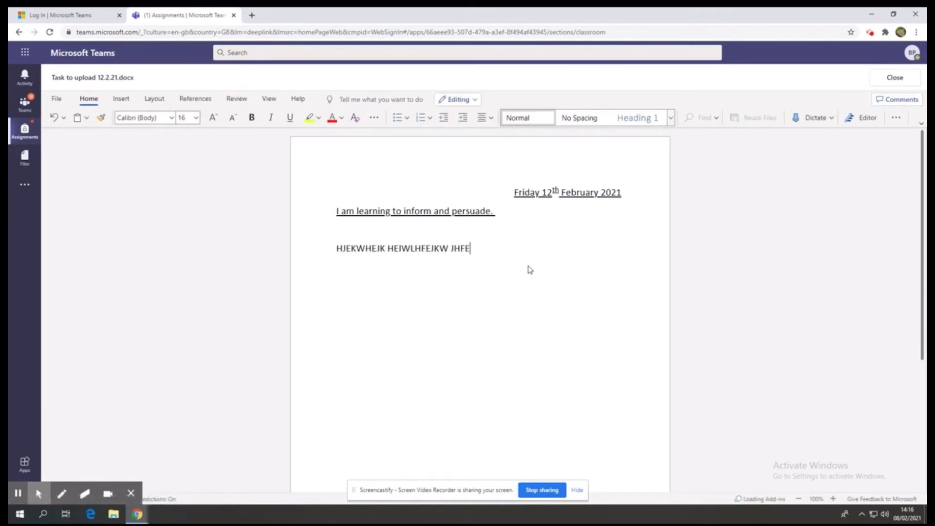
left_click(894, 80)
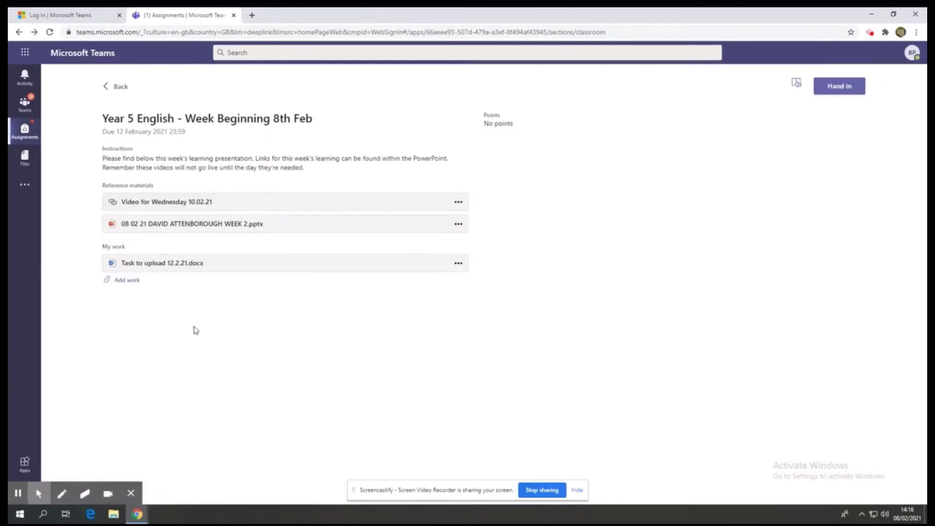
Recheck the task document, hand in Year 5 English, dismiss the recording notice, and go back.
left_click(161, 265)
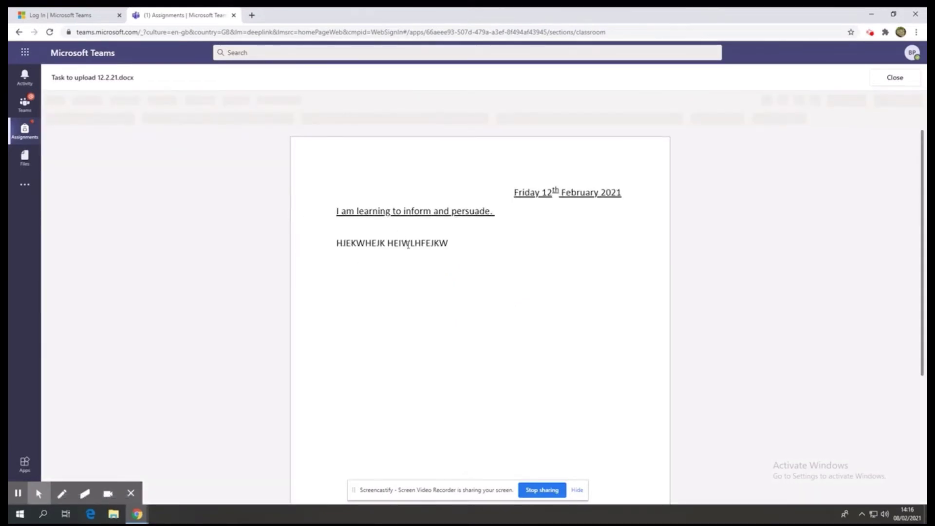
left_click(897, 78)
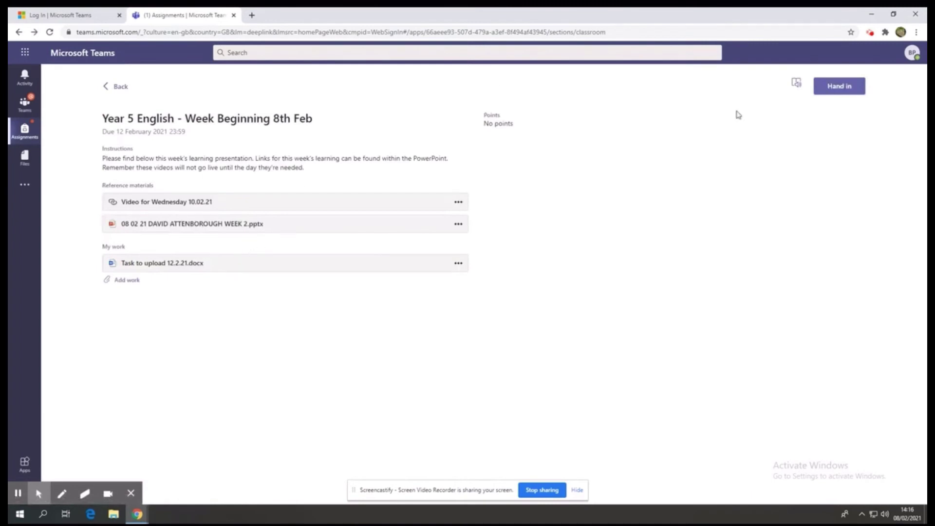
left_click(850, 90)
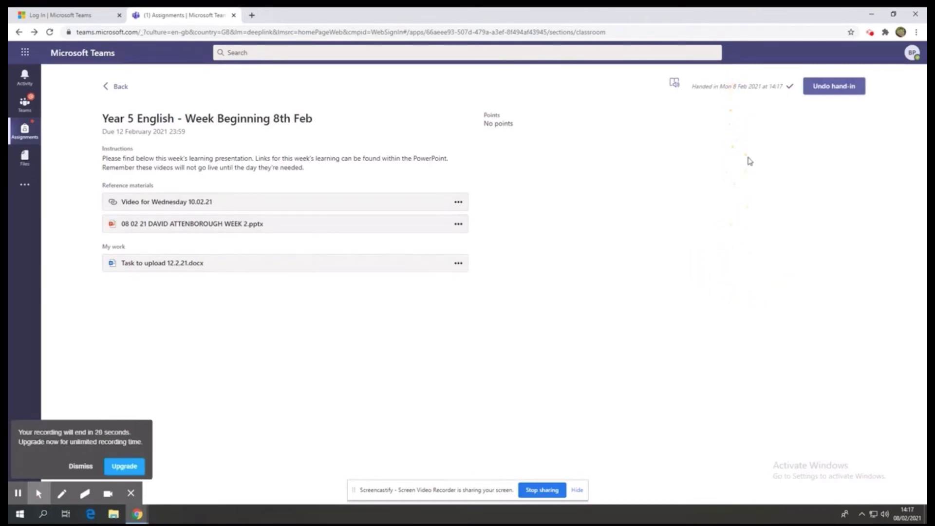
mouse_move(86, 464)
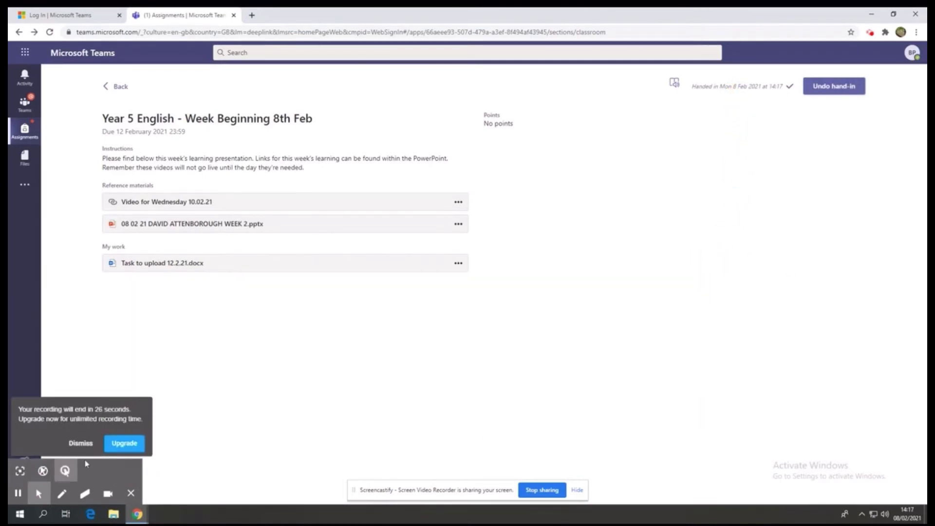
left_click(73, 444)
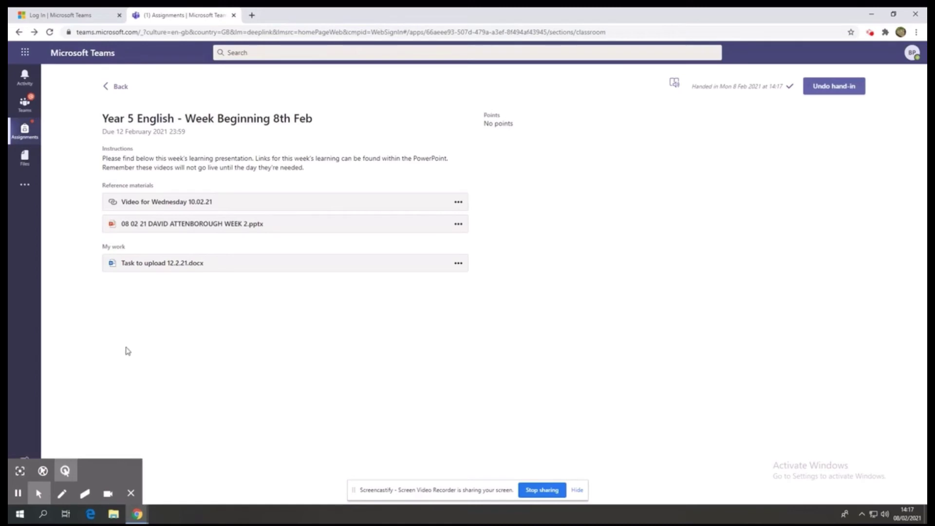
left_click(119, 86)
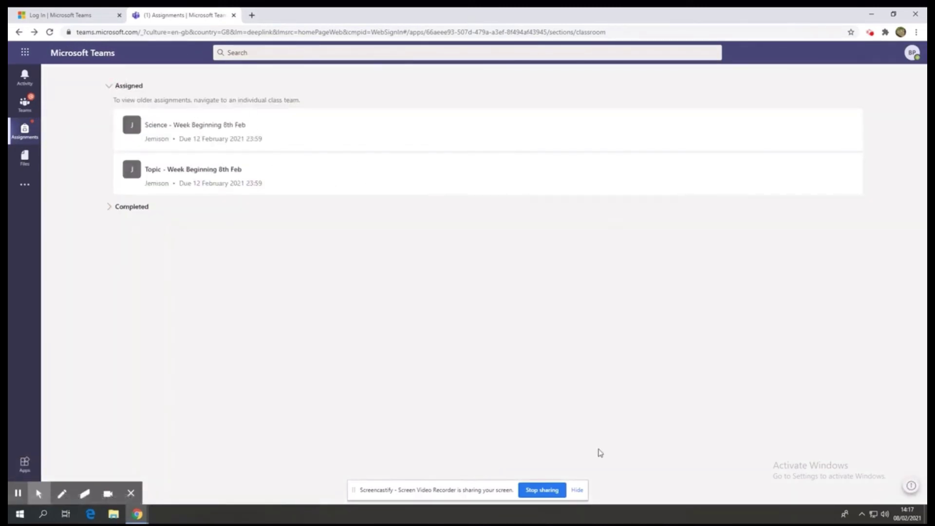
Undo the hand-in of the completed Year 5 English assignment.
left_click(556, 493)
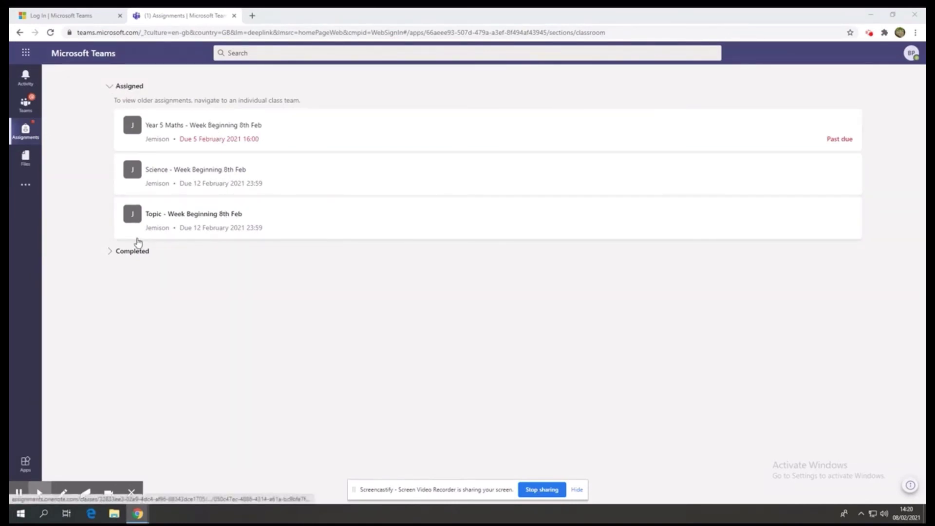
left_click(110, 252)
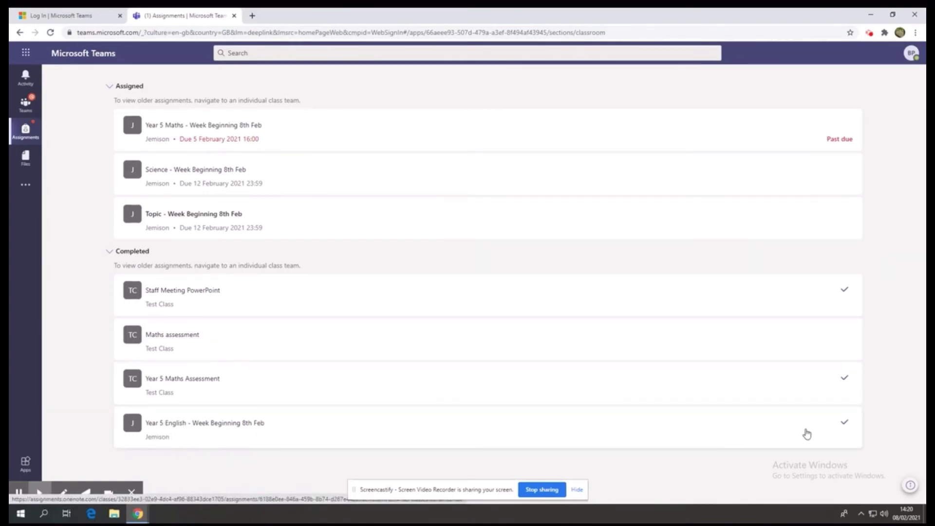
left_click(489, 435)
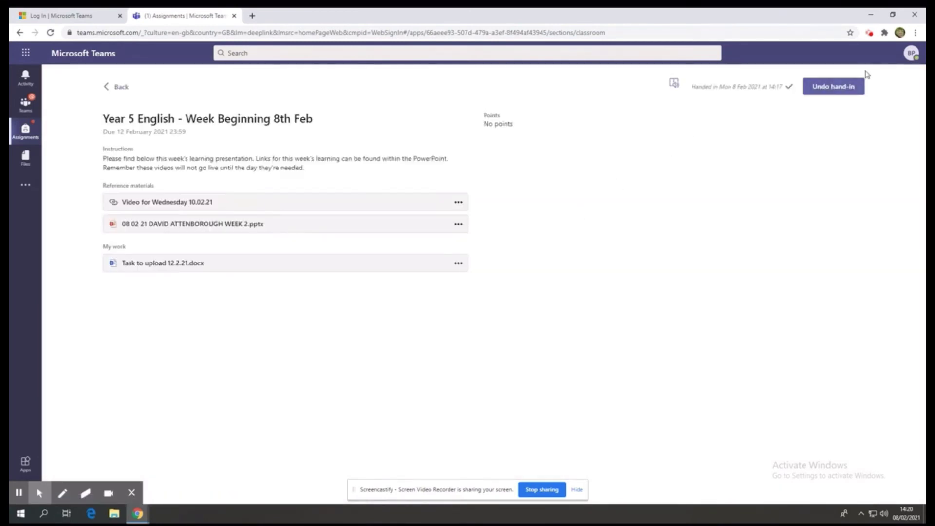
left_click(847, 90)
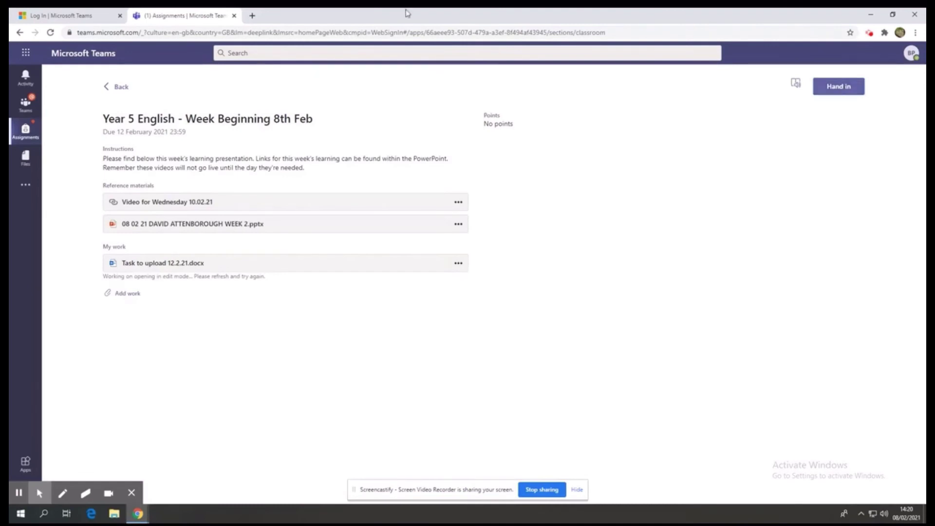
Hand in Year 5 English again and return to the assignments list.
left_click(108, 87)
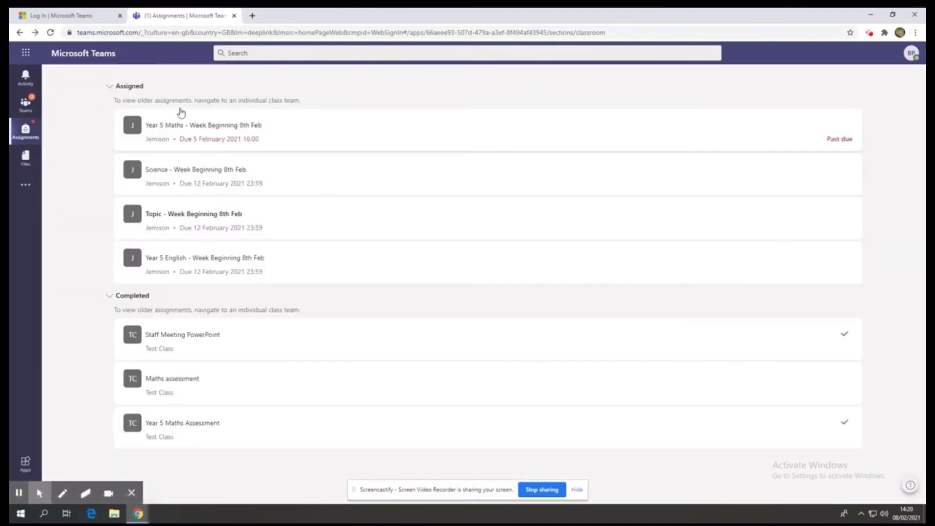
left_click(363, 267)
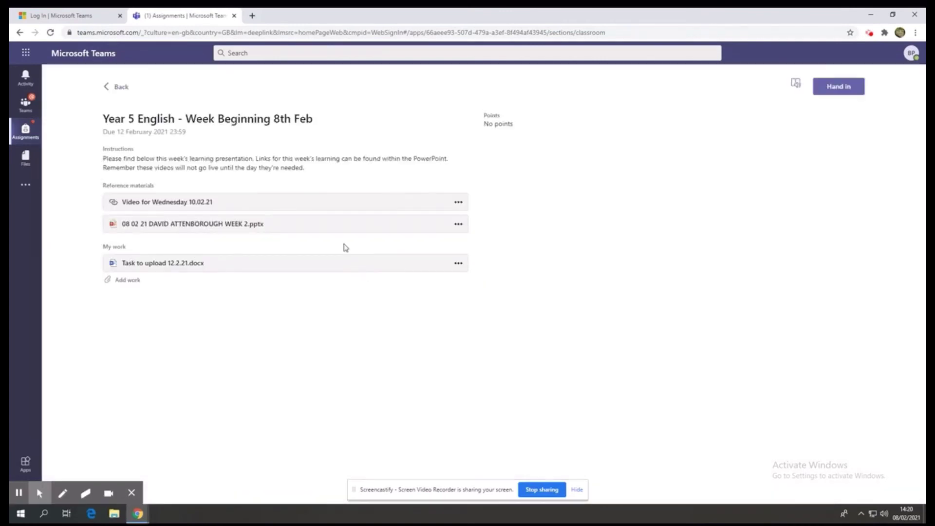
left_click(845, 90)
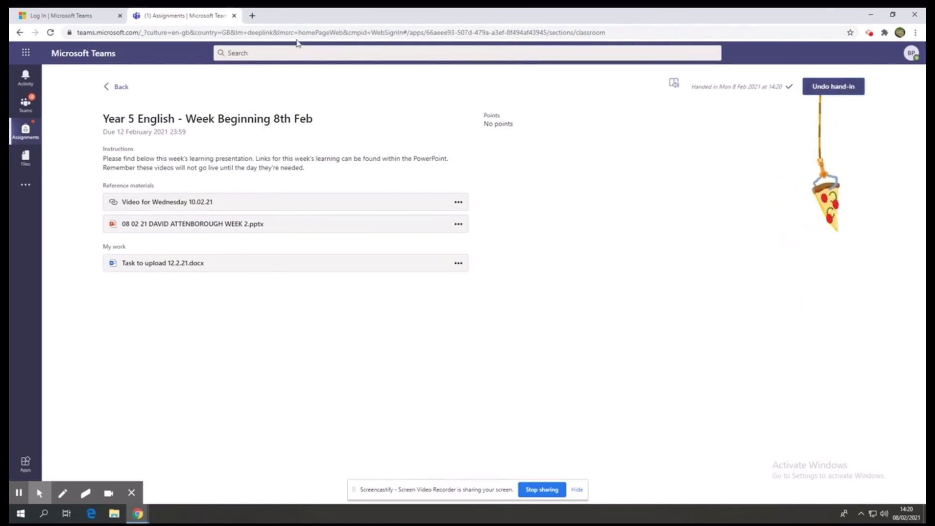
left_click(114, 88)
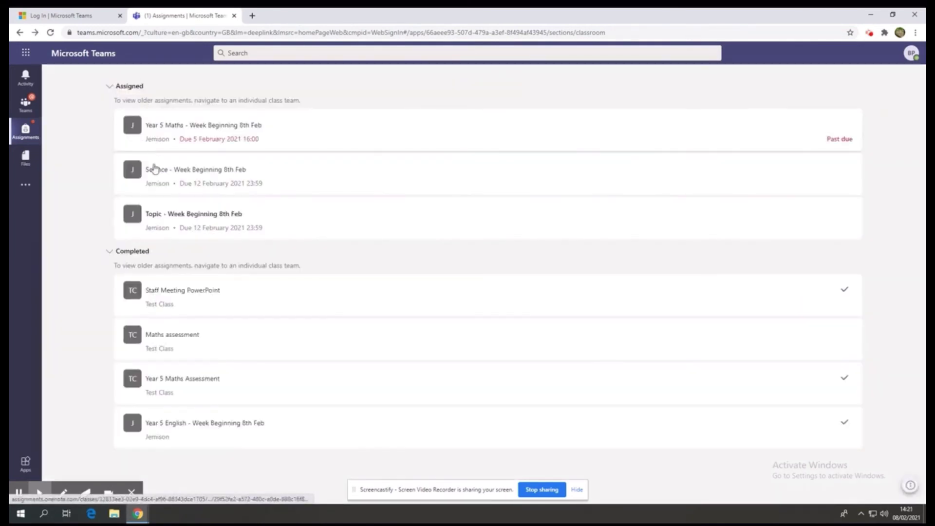
Collapse and re-expand the list sections, then reload Assignments to show the new Timetable task.
left_click(108, 251)
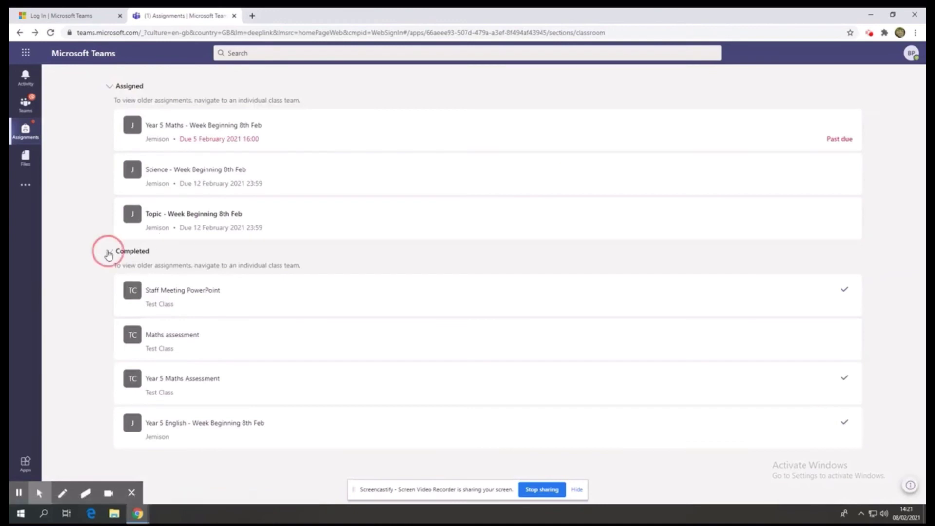
left_click(108, 87)
left_click(108, 87)
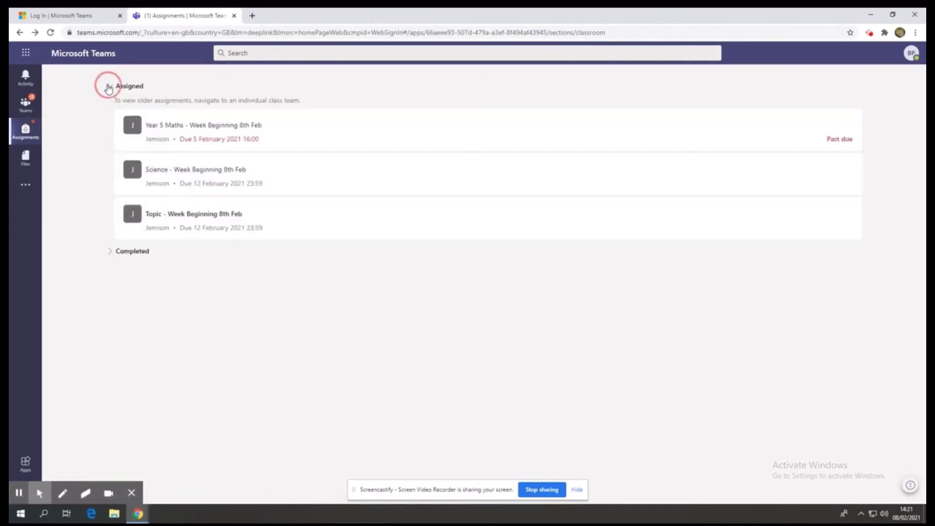
left_click(21, 125)
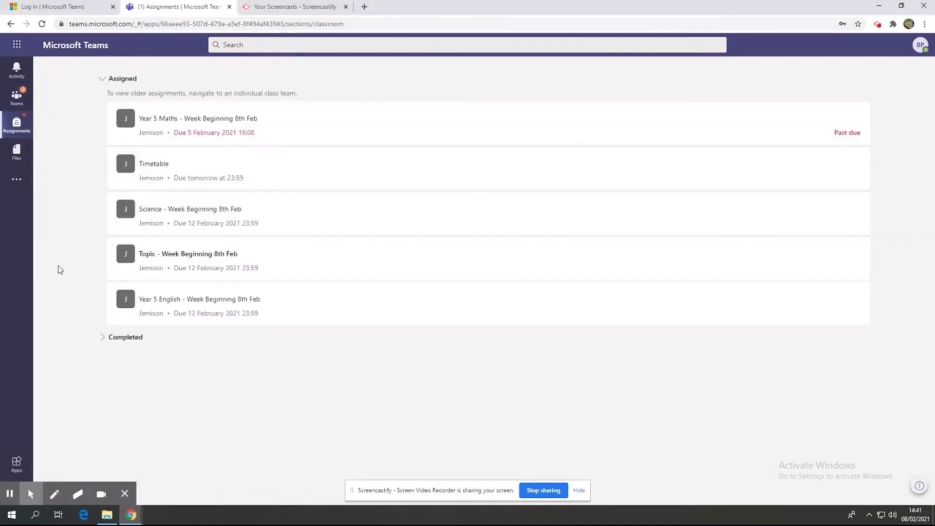
View timetable.docx from the Timetable assignment, scrolling through it before closing.
left_click(167, 163)
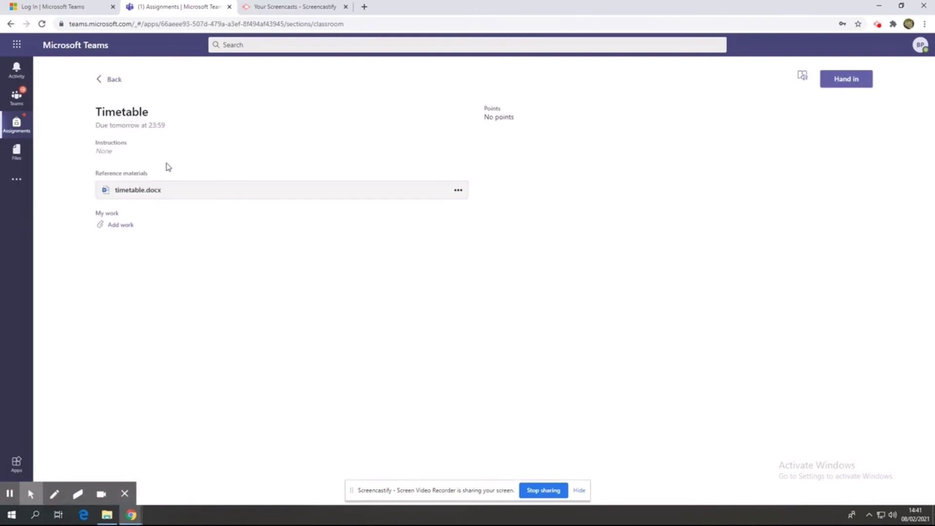
left_click(141, 192)
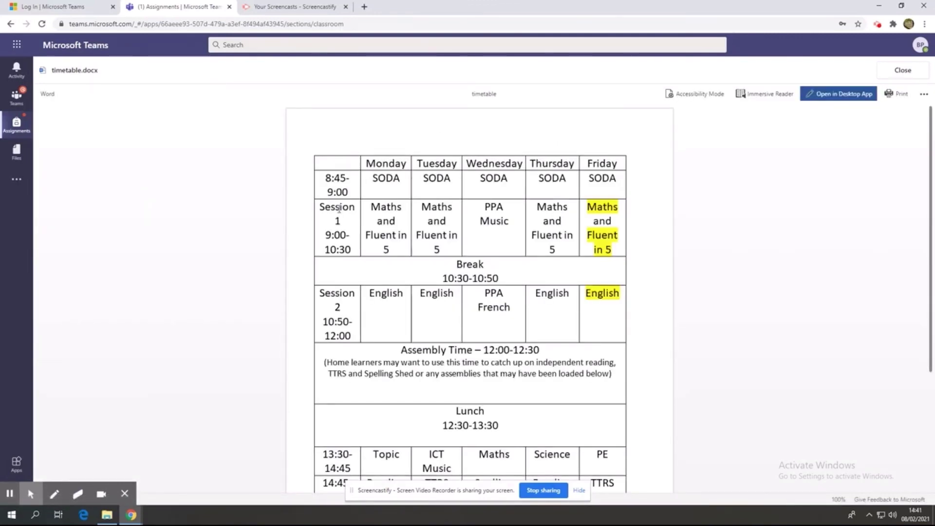
scroll(645, 239, "down", 3)
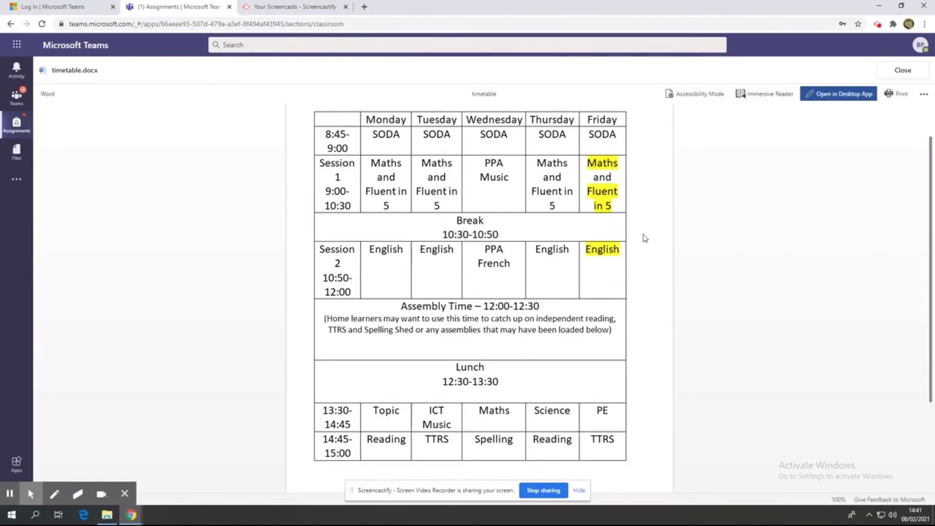
scroll(645, 238, "up", 3)
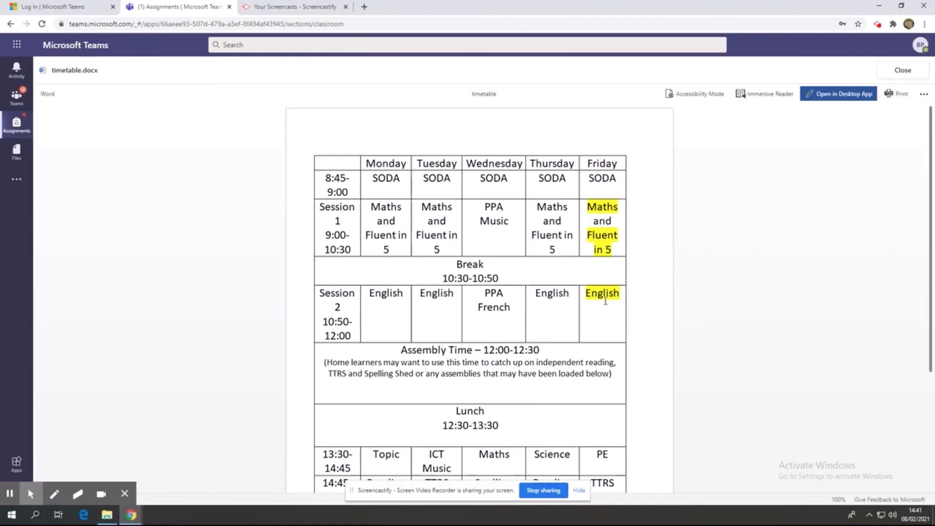
scroll(609, 347, "down", 1)
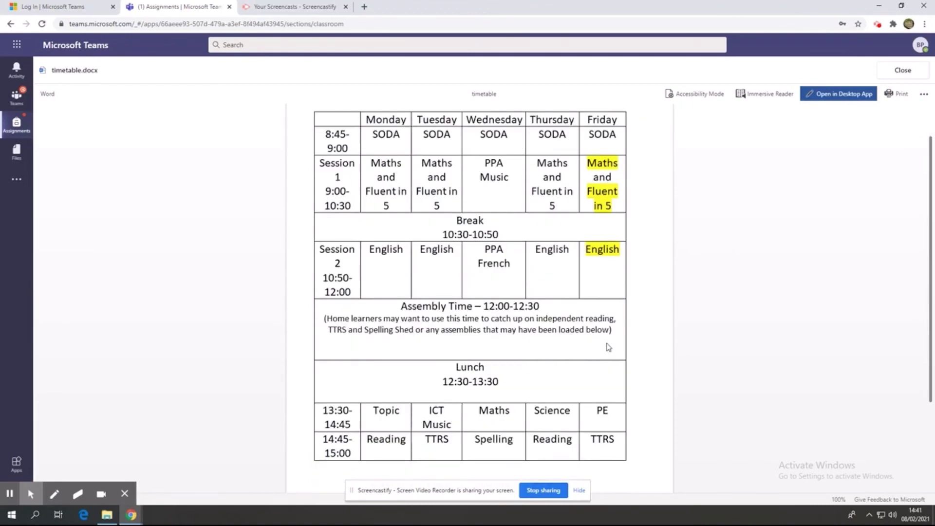
left_click(909, 76)
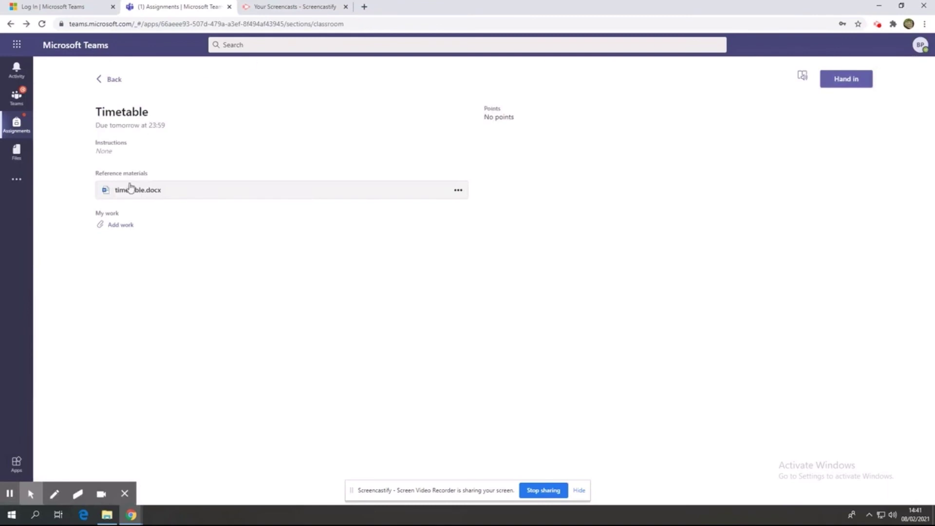